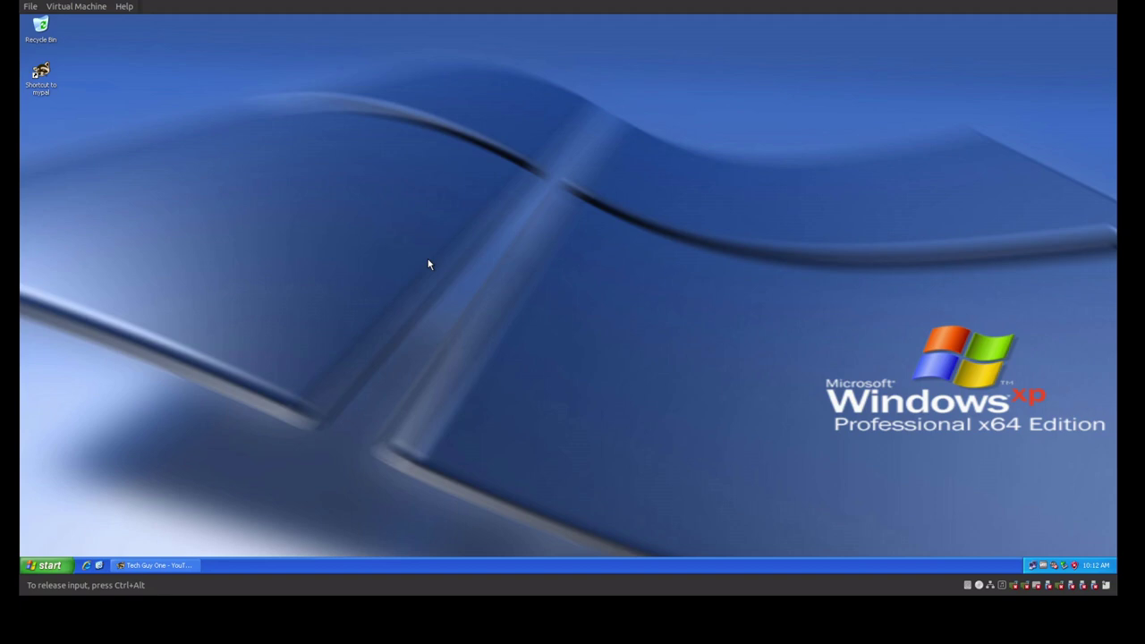
- Review the installed programs and Windows XP security updates in Add or Remove Programs, and close it along with Control Panel
{"action": "left_click", "coordinate": [45, 566]}
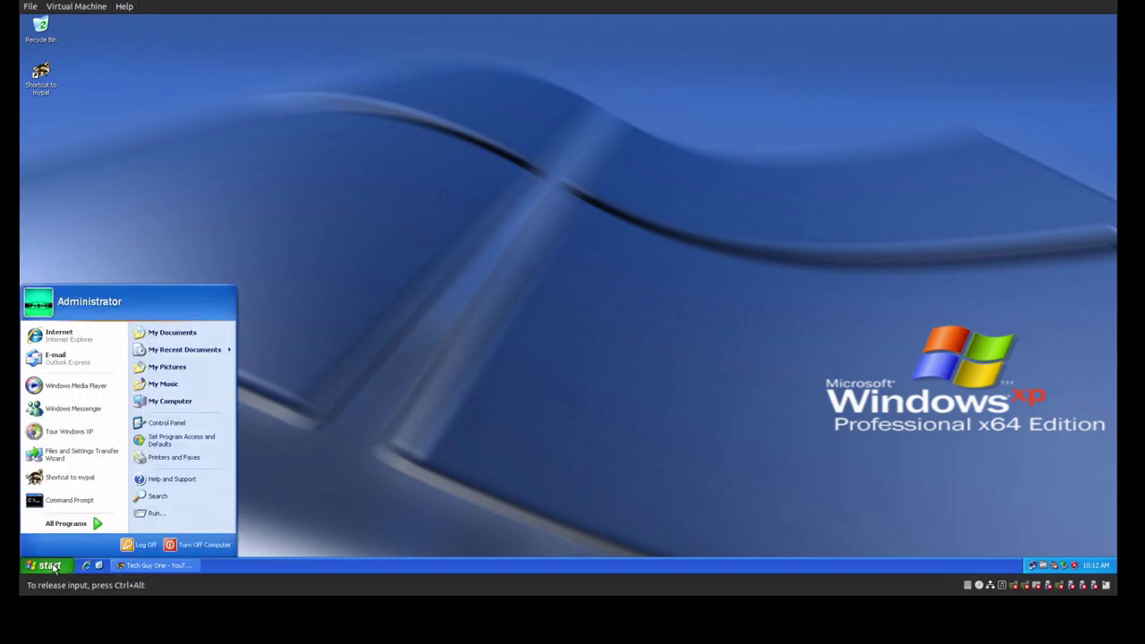
{"action": "left_click", "coordinate": [175, 420]}
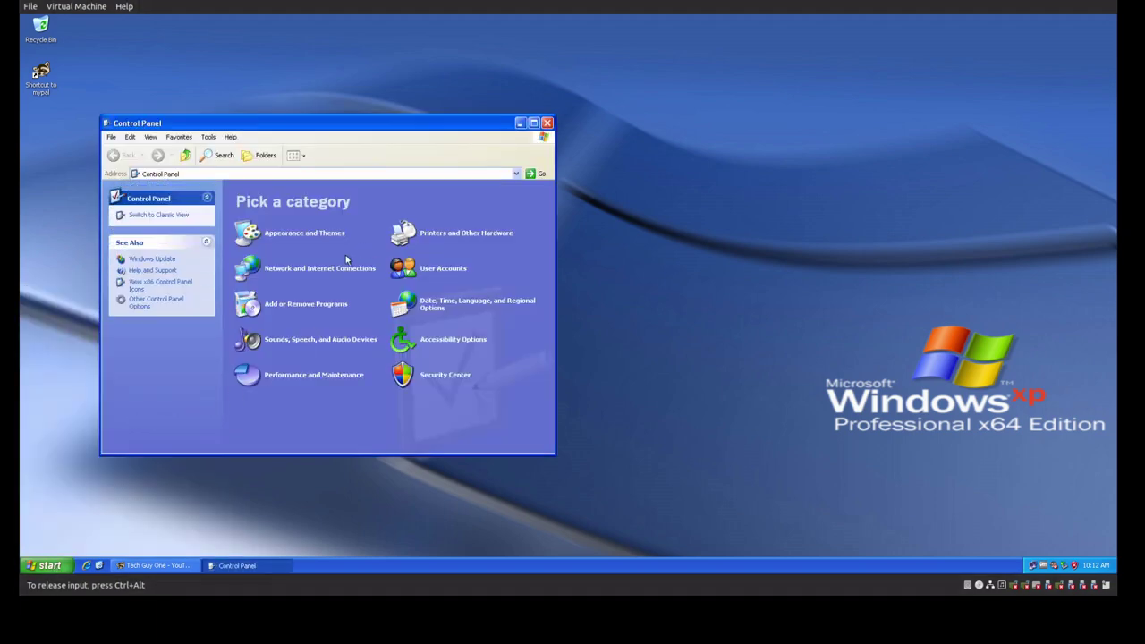
{"action": "left_click", "coordinate": [285, 309]}
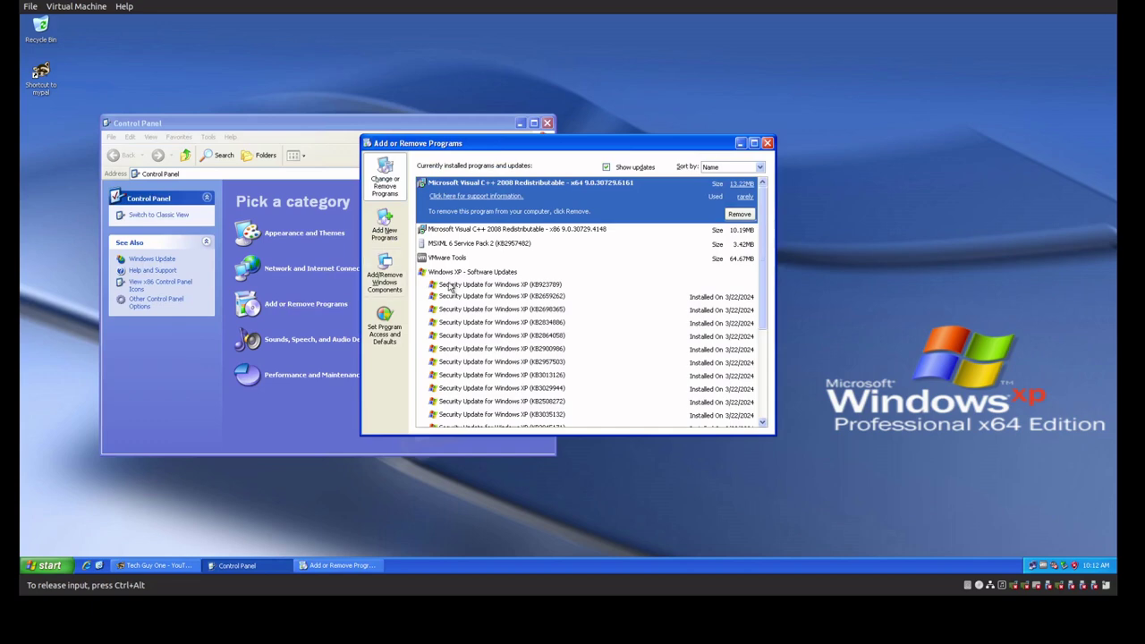
{"action": "scroll", "coordinate": [450, 287], "scroll_direction": "down", "scroll_amount": 3}
{"action": "scroll", "coordinate": [488, 341], "scroll_direction": "down", "scroll_amount": 1}
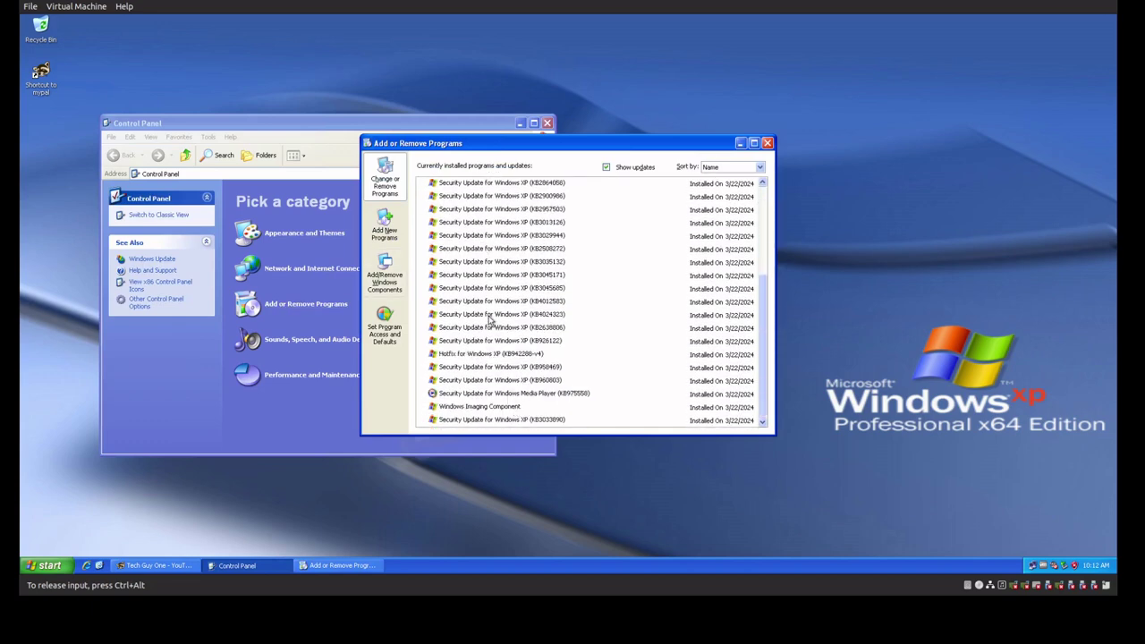
{"action": "scroll", "coordinate": [489, 320], "scroll_direction": "up", "scroll_amount": 2}
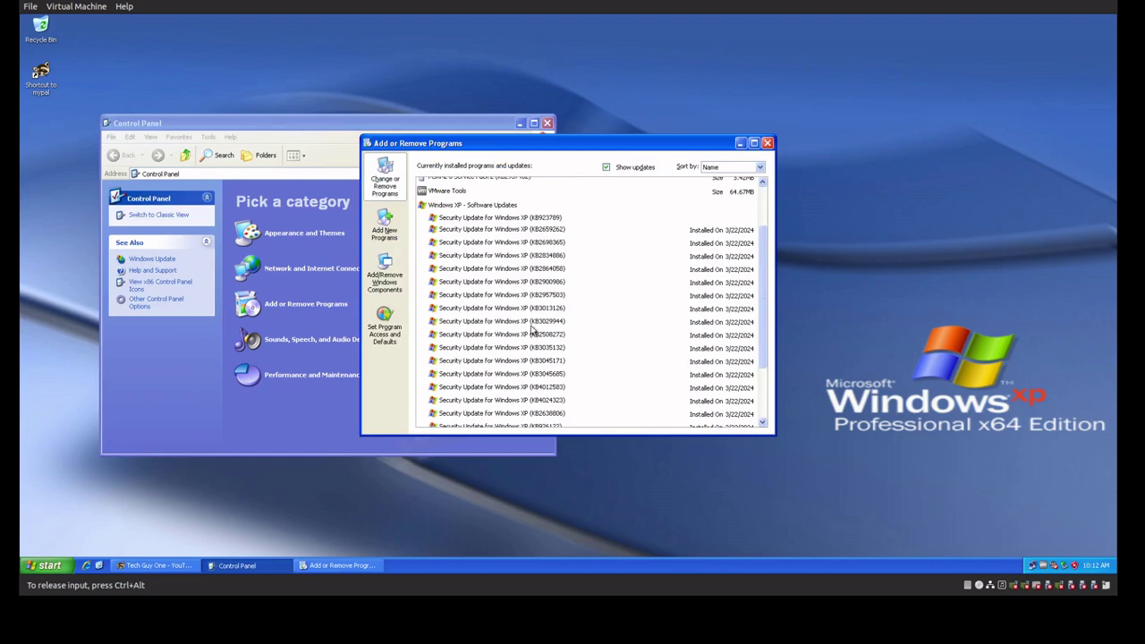
{"action": "scroll", "coordinate": [533, 329], "scroll_direction": "down", "scroll_amount": 3}
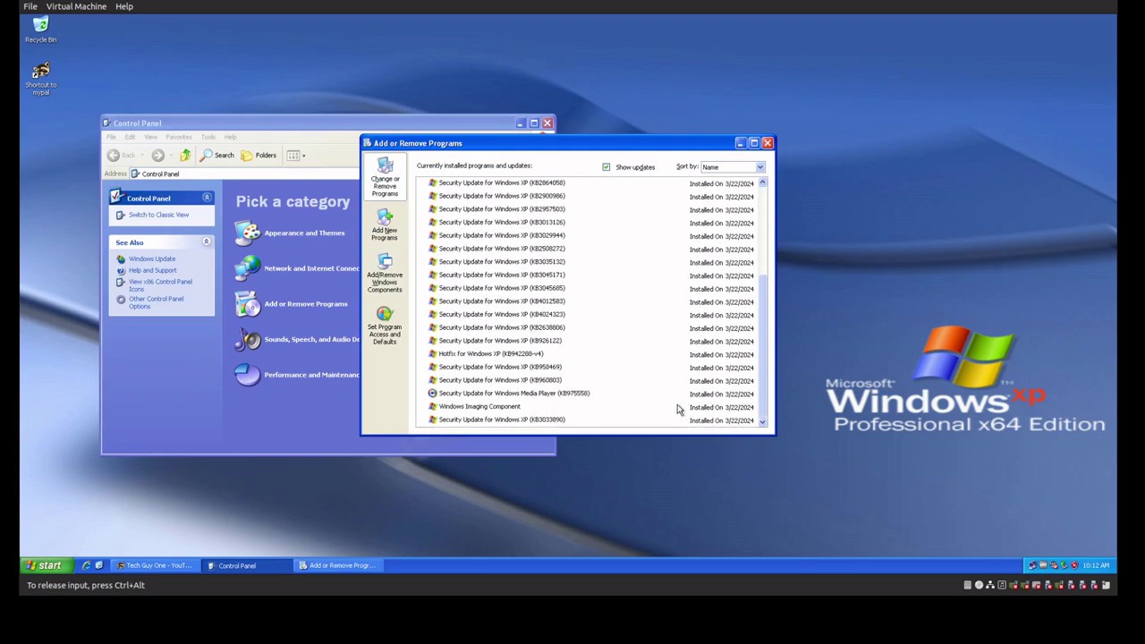
{"action": "scroll", "coordinate": [676, 393], "scroll_direction": "up", "scroll_amount": 3}
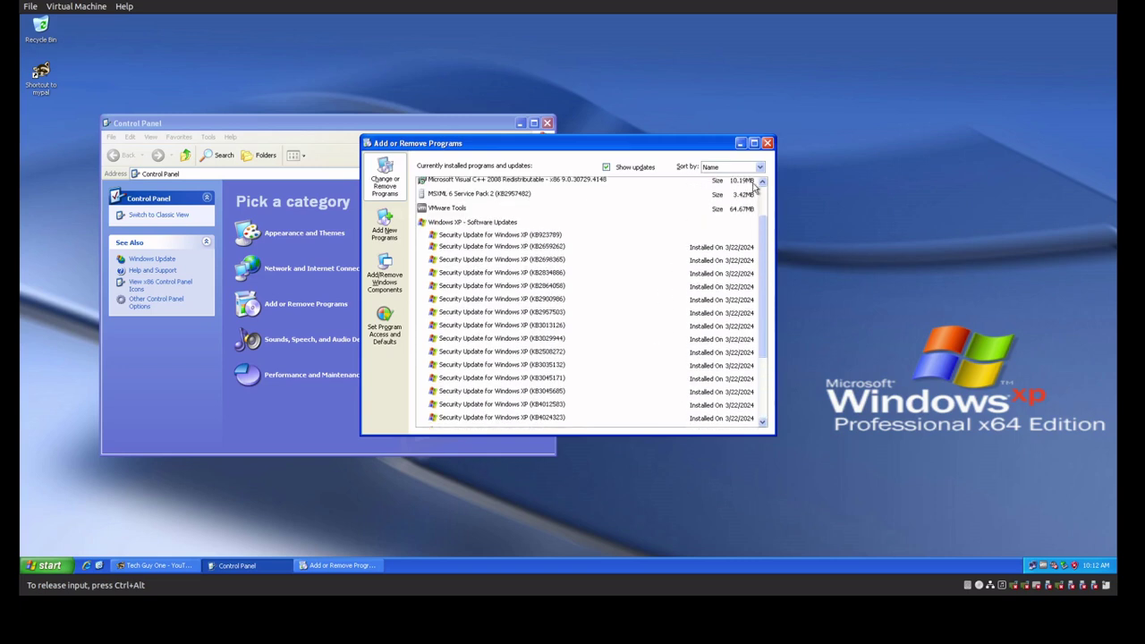
{"action": "left_click", "coordinate": [767, 143]}
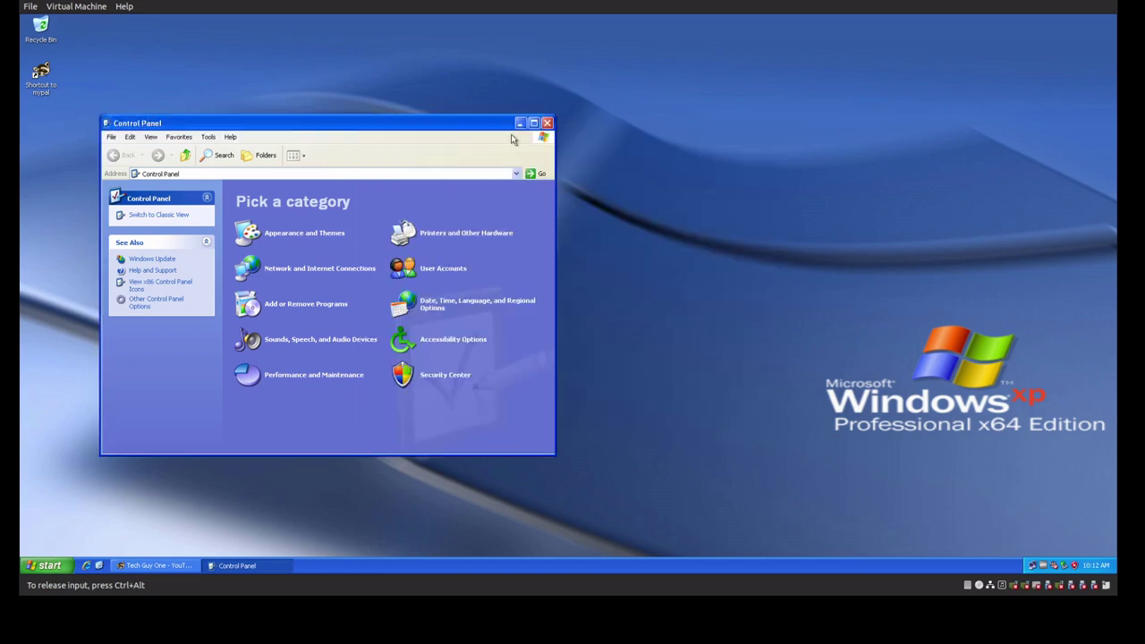
{"action": "left_click", "coordinate": [547, 123]}
- Open a Command Prompt and run systeminfo | more to list the system details page by page
{"action": "left_click", "coordinate": [52, 564]}
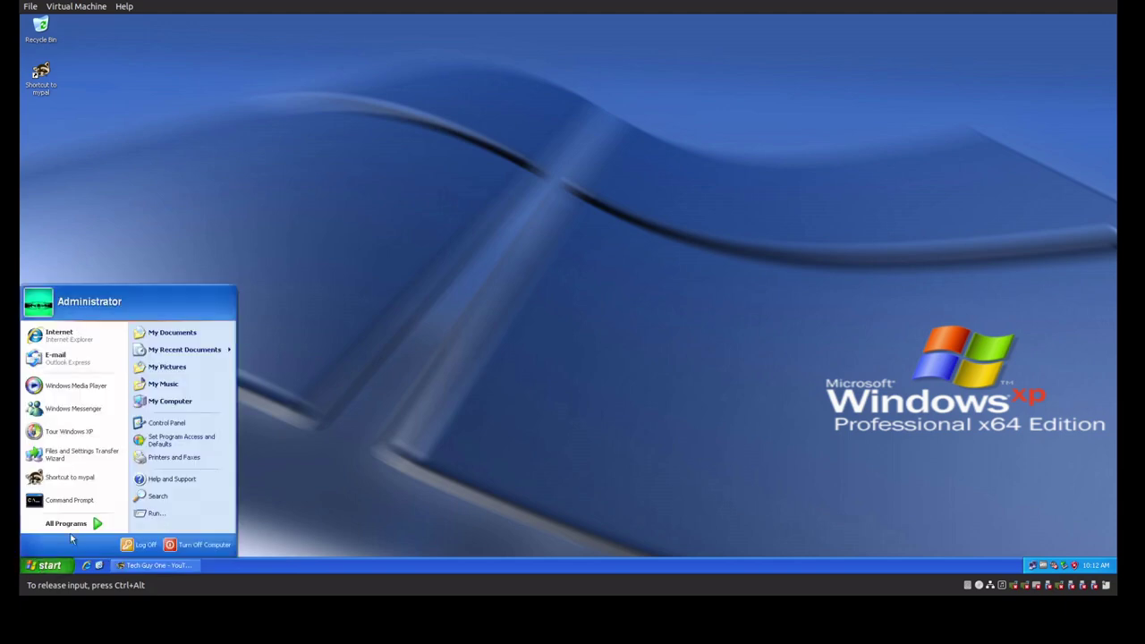
{"action": "left_click", "coordinate": [64, 500]}
{"action": "type", "text": "systeminfi"}
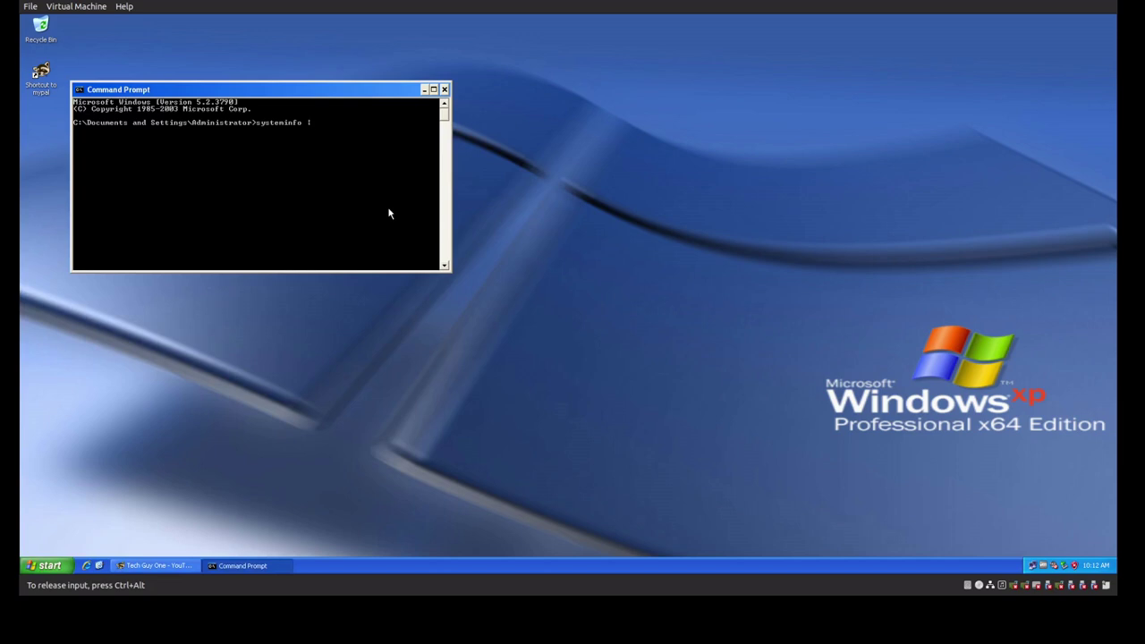
{"action": "type", "text": " | more"}
{"action": "key", "text": "Return"}
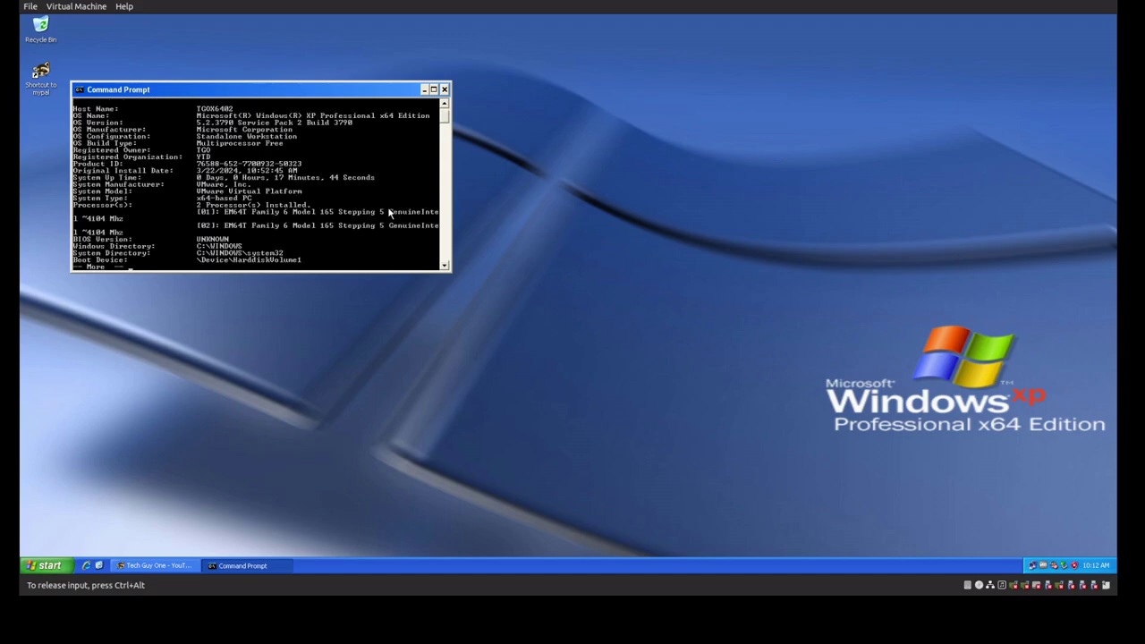
- Page through the systeminfo output down to the installed hotfix list
{"action": "key", "text": "Return"}
{"action": "key", "text": "Return"}
{"action": "key", "text": "Return"}
{"action": "key", "text": "Return"}
{"action": "key", "text": "Return"}
{"action": "key", "text": "Return"}
{"action": "key", "text": "Return"}
{"action": "key", "text": "Return"}
{"action": "key", "text": "Return"}
{"action": "key", "text": "Return"}
{"action": "key", "text": "Return"}
{"action": "key", "text": "Return"}
{"action": "key", "text": "Return"}
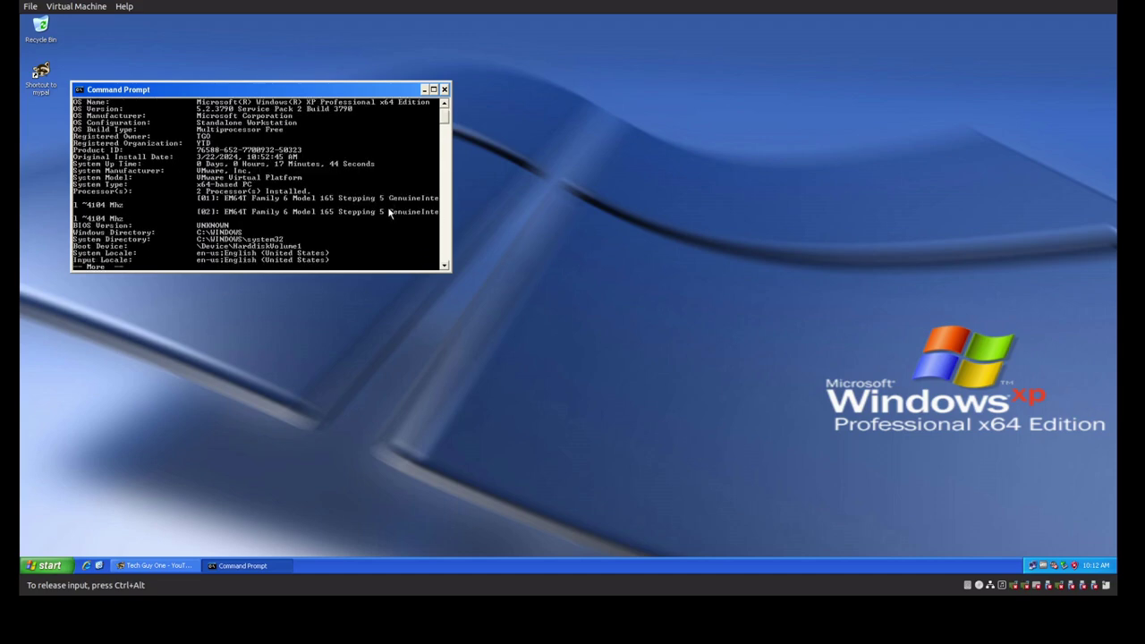
{"action": "key", "text": "Return"}
{"action": "key", "text": "Return"}
{"action": "key", "text": "Return"}
{"action": "key", "text": "Return"}
{"action": "key", "text": "Return"}
{"action": "key", "text": "Return"}
{"action": "key", "text": "Return"}
{"action": "key", "text": "Return"}
{"action": "key", "text": "Return"}
{"action": "key", "text": "Return"}
{"action": "key", "text": "Return"}
{"action": "key", "text": "Return"}
{"action": "key", "text": "Return"}
{"action": "key", "text": "Return"}
{"action": "key", "text": "Return"}
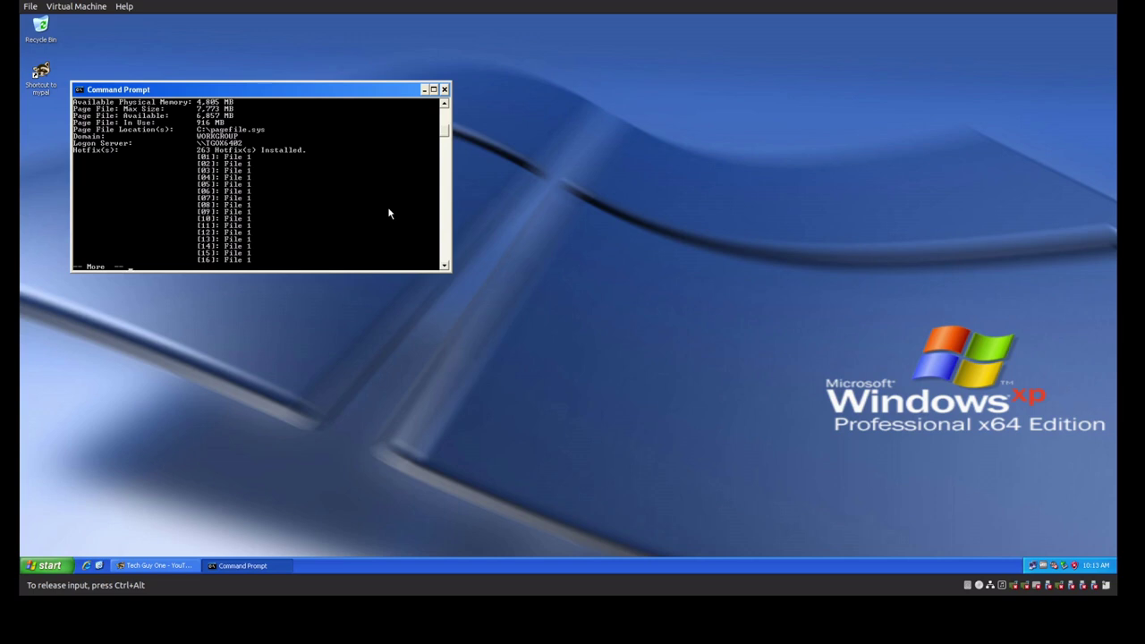
{"action": "scroll", "coordinate": [341, 200], "scroll_direction": "down", "scroll_amount": 1}
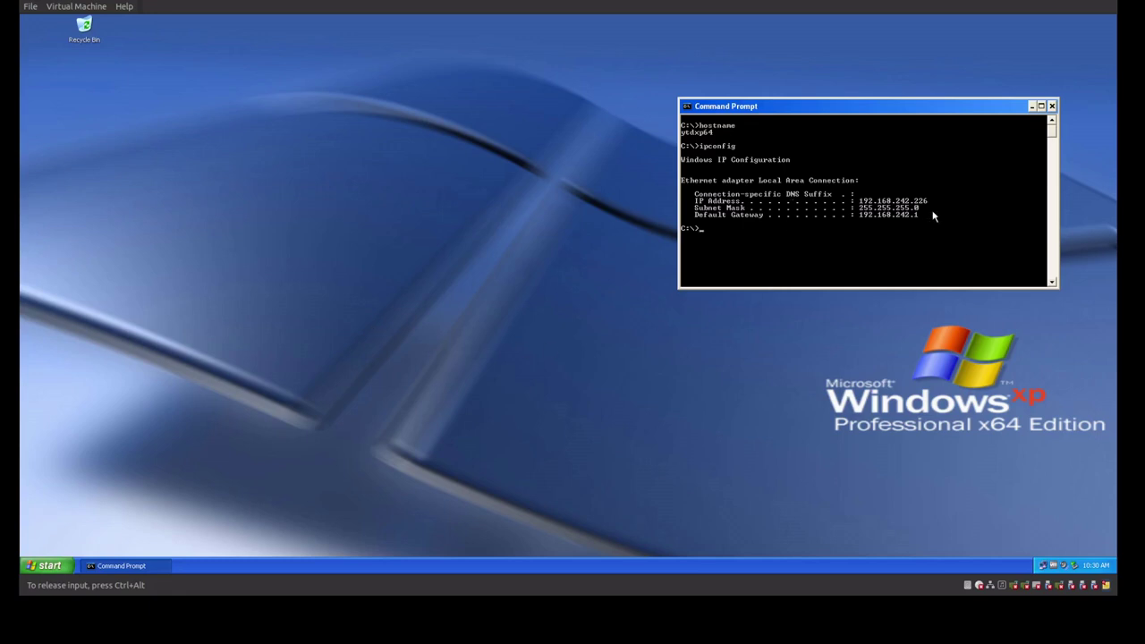
- In the Command Prompt of the ytdxp64 machine, mark the hostname and the end of its IP address
{"action": "right_click", "coordinate": [814, 163]}
{"action": "left_click", "coordinate": [829, 168]}
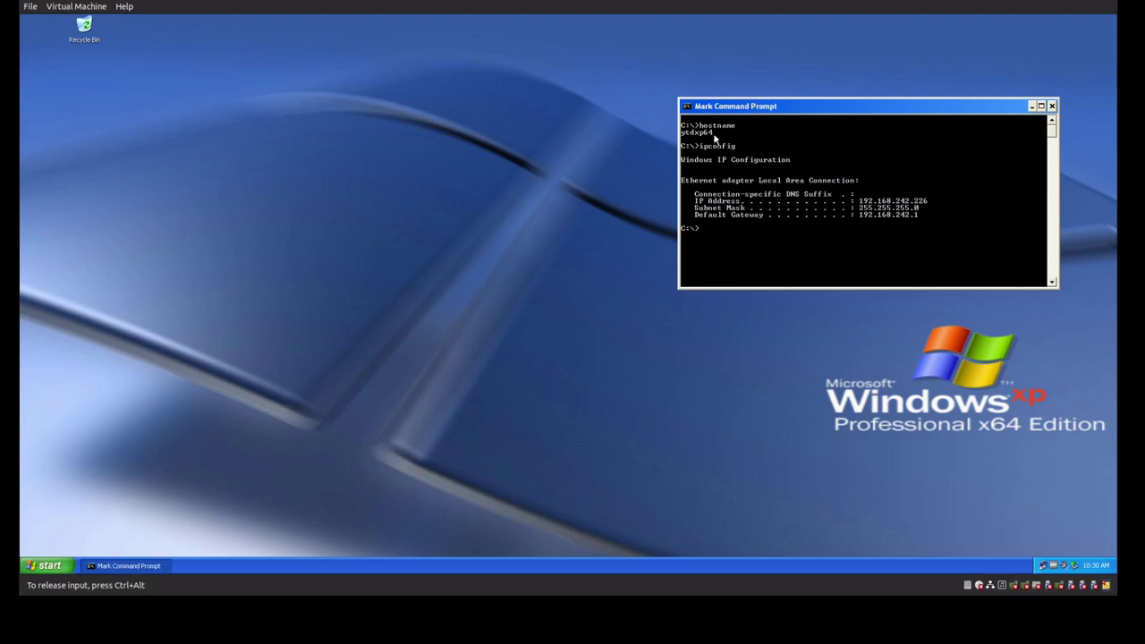
{"action": "left_click_drag", "start_coordinate": [714, 137], "coordinate": [683, 136]}
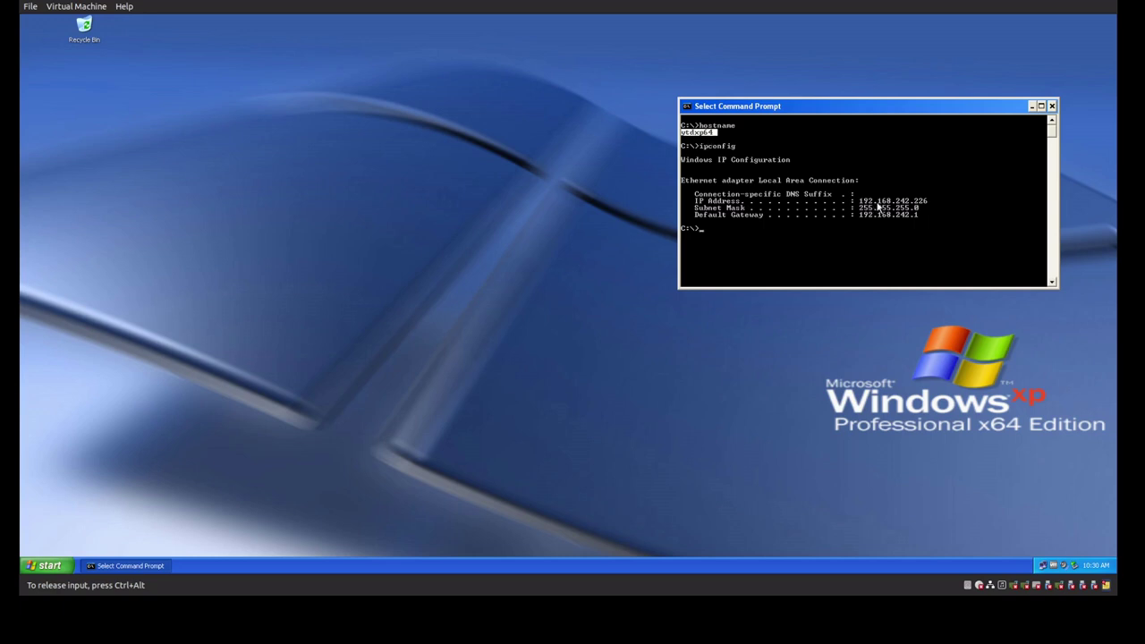
{"action": "left_click_drag", "start_coordinate": [928, 204], "coordinate": [891, 204]}
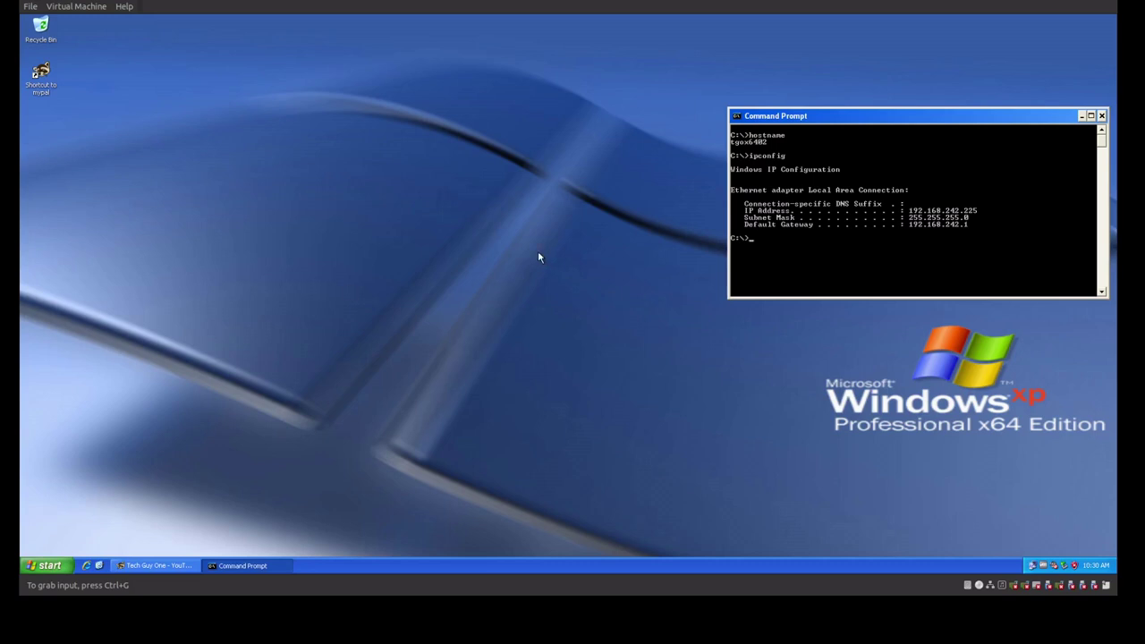
- In the Command Prompt of the tgox6402 machine, mark the hostname and the end of its IP address
{"action": "right_click", "coordinate": [765, 142]}
{"action": "left_click", "coordinate": [775, 146]}
{"action": "left_click_drag", "start_coordinate": [771, 143], "coordinate": [731, 144]}
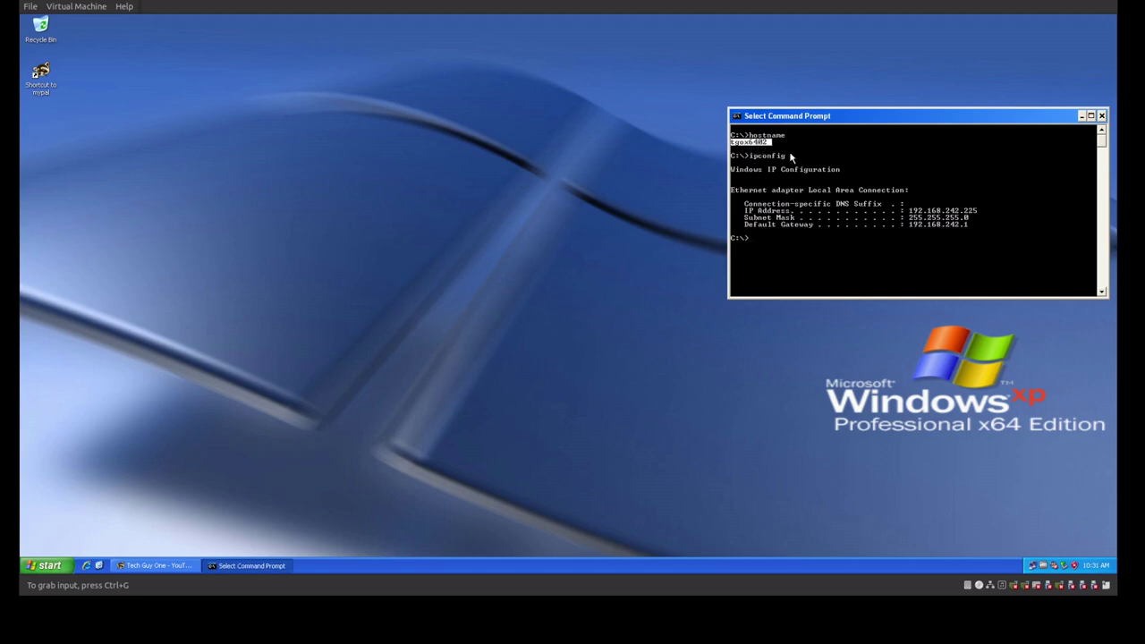
{"action": "left_click_drag", "start_coordinate": [978, 210], "coordinate": [946, 211]}
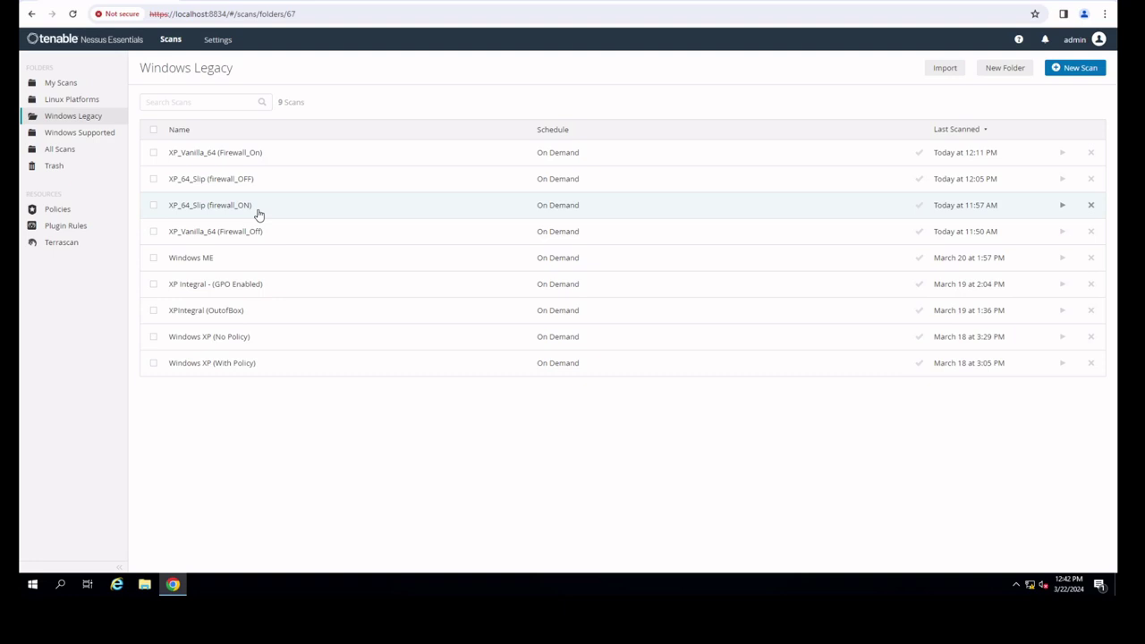
- In Nessus Essentials, examine the host vulnerabilities of the XP_Vanilla_64 (Firewall_On) scan and return to the Windows Legacy folder
{"action": "left_click", "coordinate": [263, 158]}
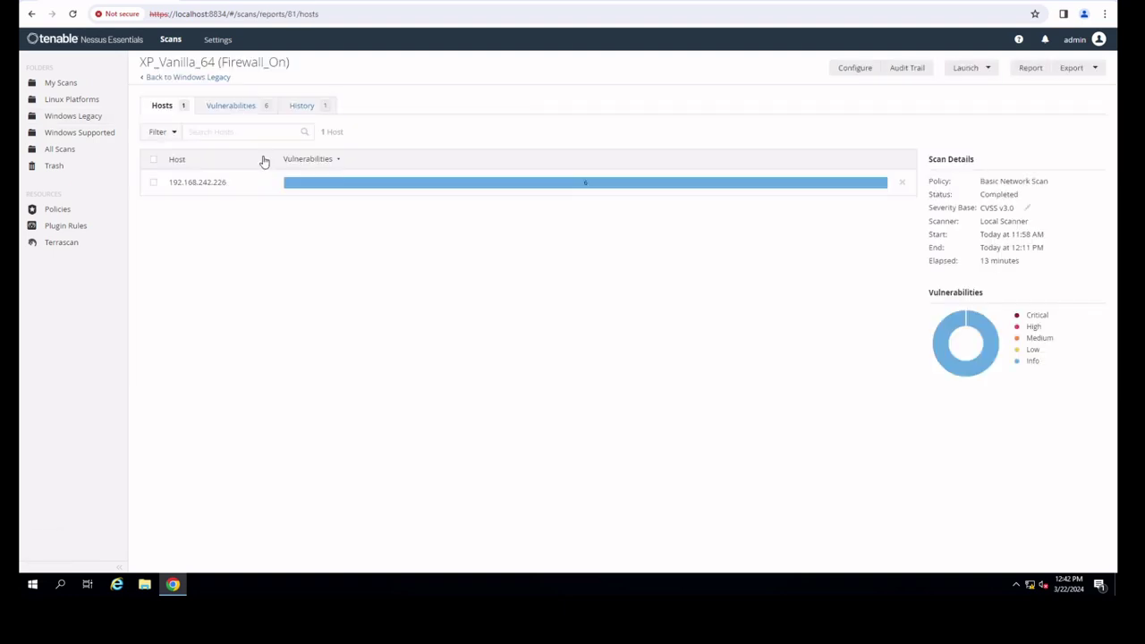
{"action": "left_click", "coordinate": [525, 188]}
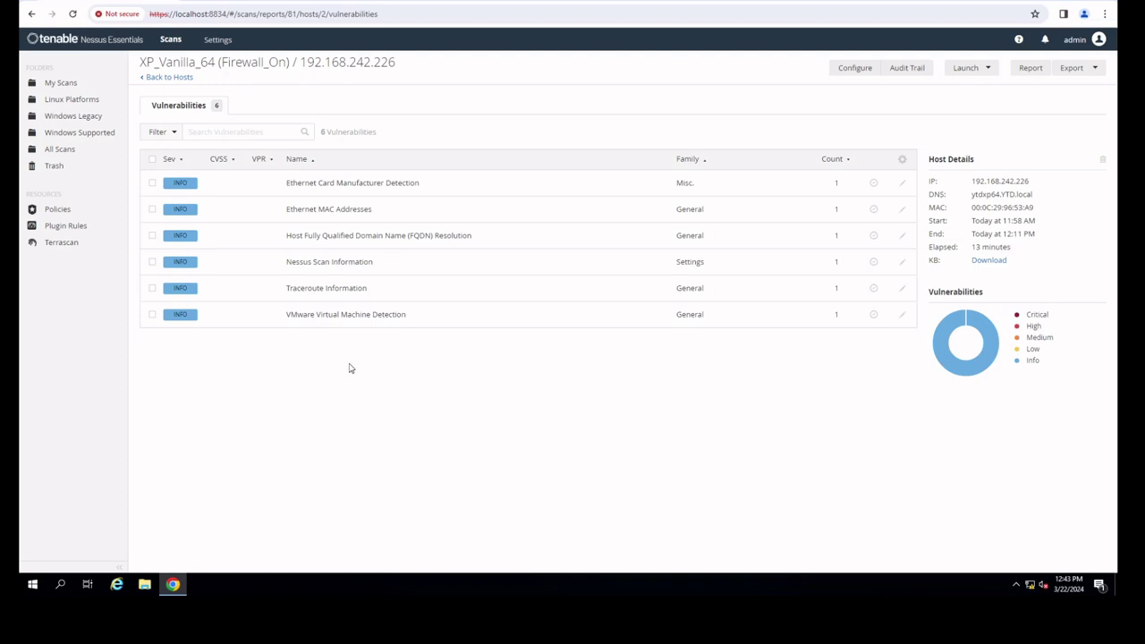
{"action": "left_click", "coordinate": [179, 79]}
{"action": "left_click", "coordinate": [190, 80]}
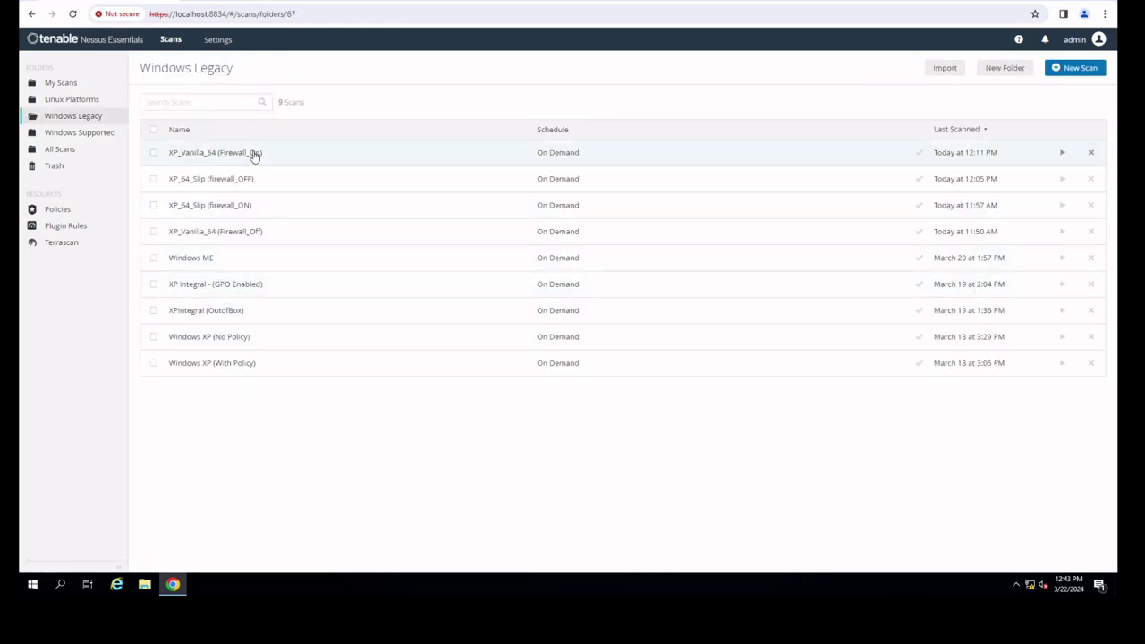
- Examine the host vulnerabilities of the XP_64_Slip (firewall_ON) scan and return to the Windows Legacy scan list
{"action": "left_click", "coordinate": [257, 207]}
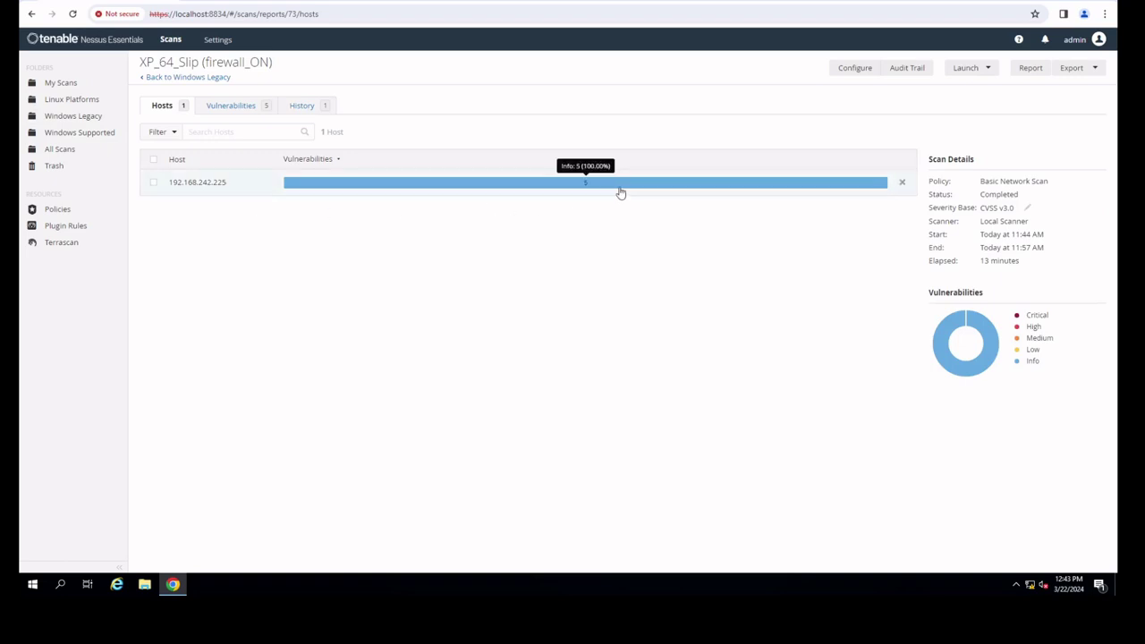
{"action": "left_click", "coordinate": [619, 192]}
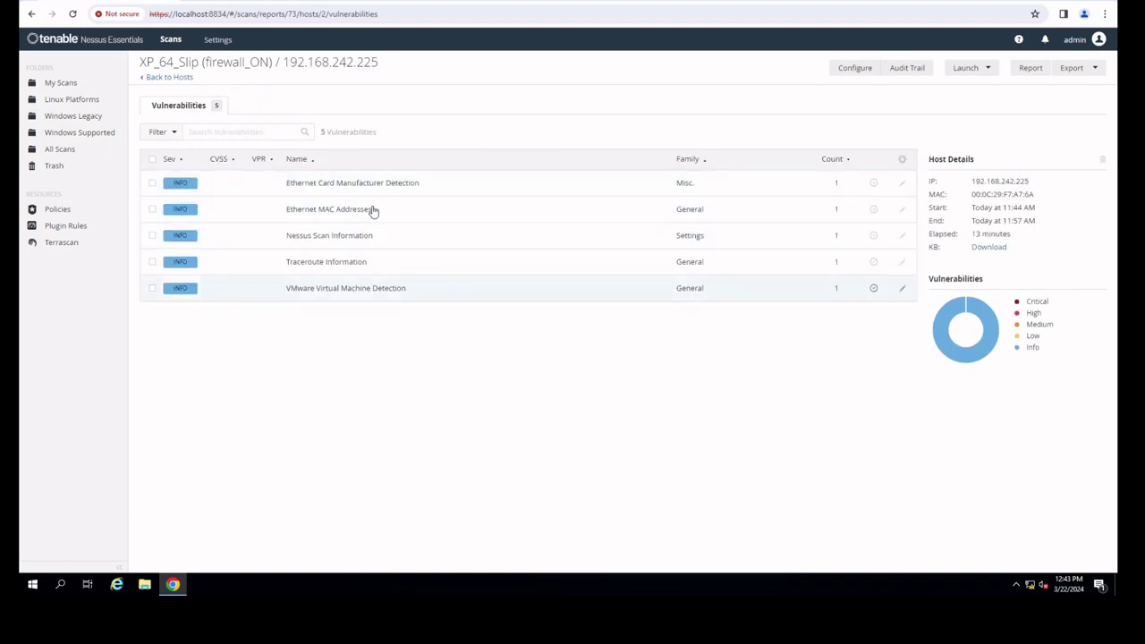
{"action": "left_click", "coordinate": [181, 79]}
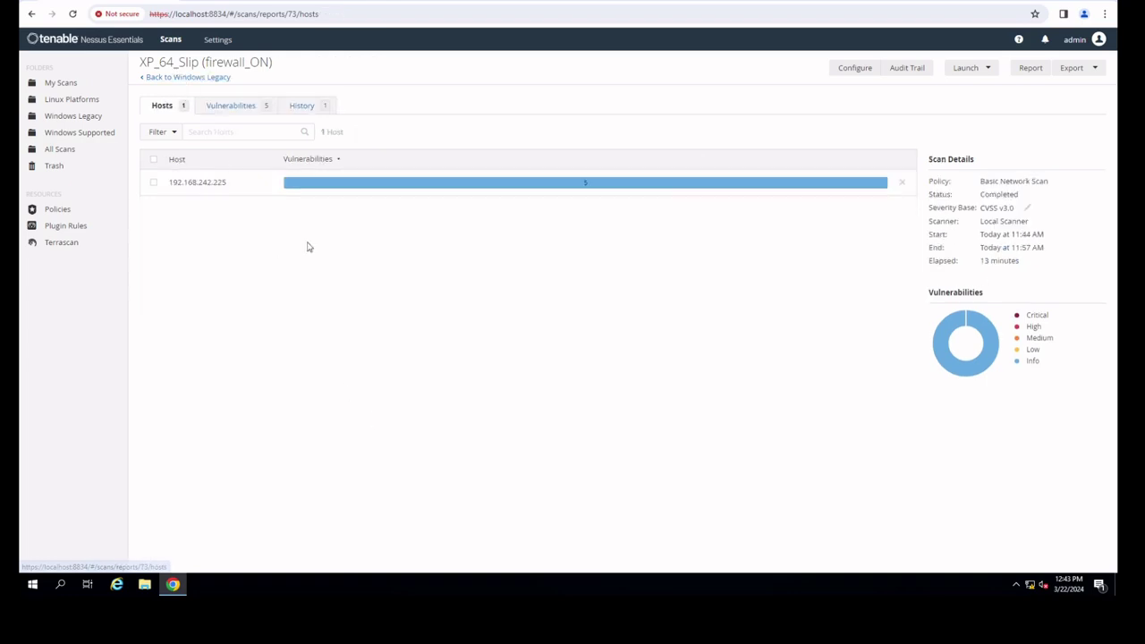
{"action": "left_click", "coordinate": [197, 78]}
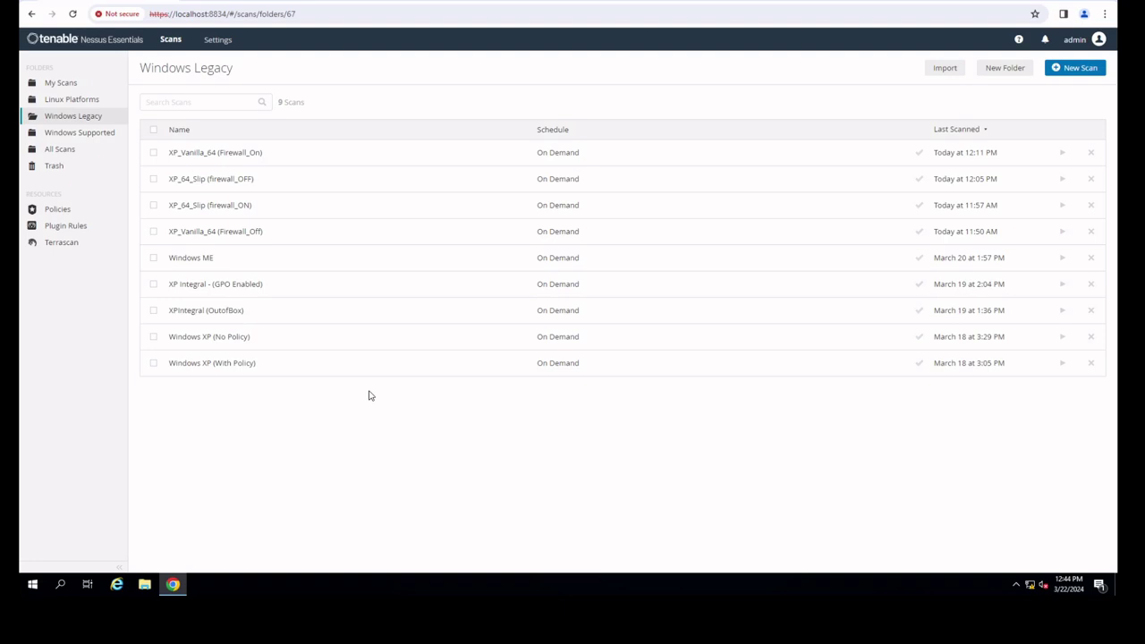
- Examine the full vulnerability list of the host in the XP_Vanilla_64 (Firewall_Off) scan and return to the Windows Legacy scans
{"action": "left_click", "coordinate": [282, 237]}
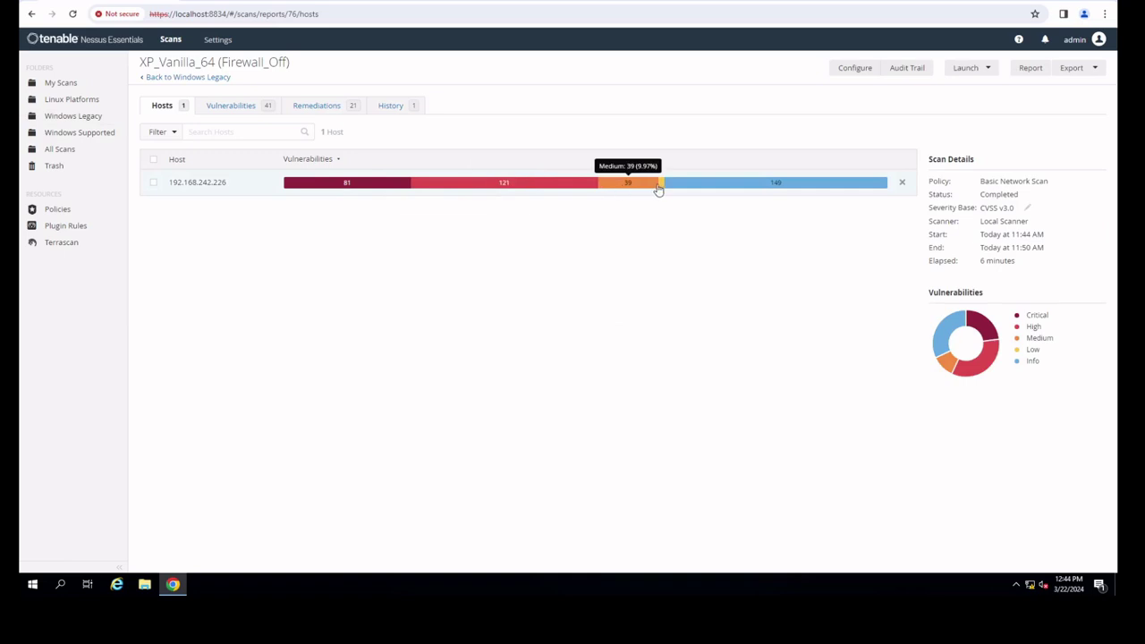
{"action": "left_click", "coordinate": [722, 190]}
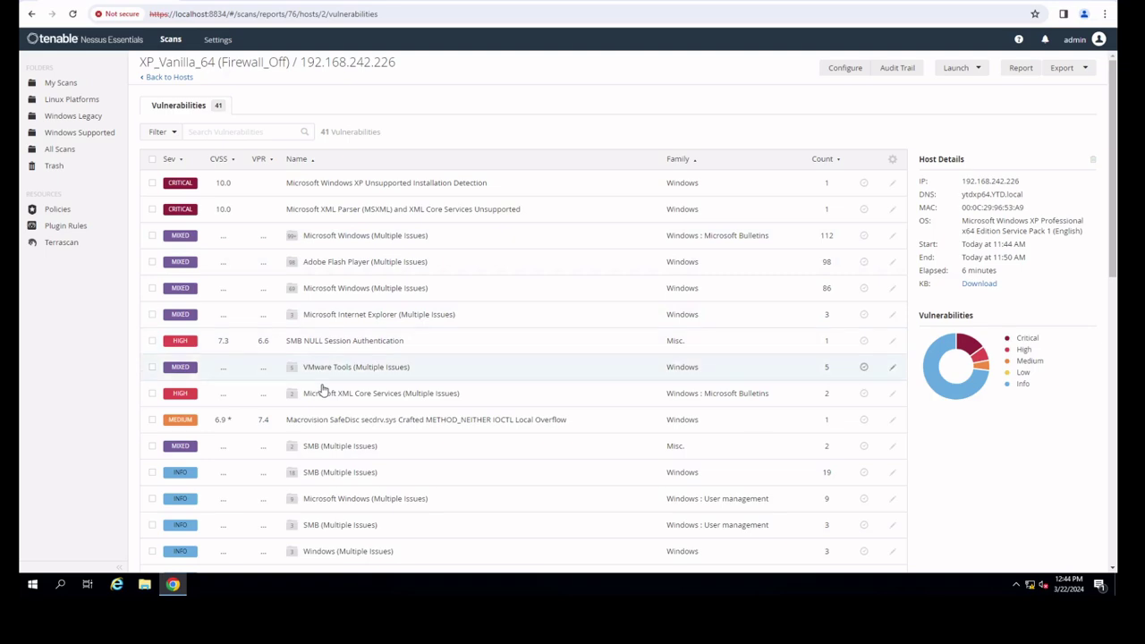
{"action": "scroll", "coordinate": [463, 453], "scroll_direction": "down", "scroll_amount": 5}
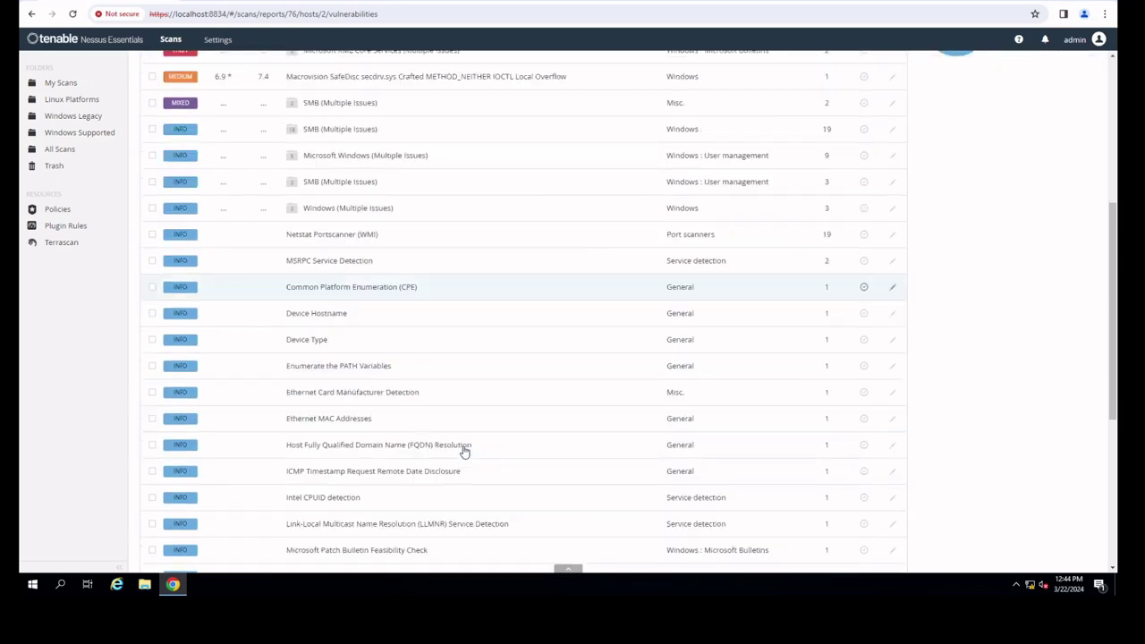
{"action": "scroll", "coordinate": [463, 451], "scroll_direction": "down", "scroll_amount": 3}
{"action": "scroll", "coordinate": [463, 451], "scroll_direction": "up", "scroll_amount": 8}
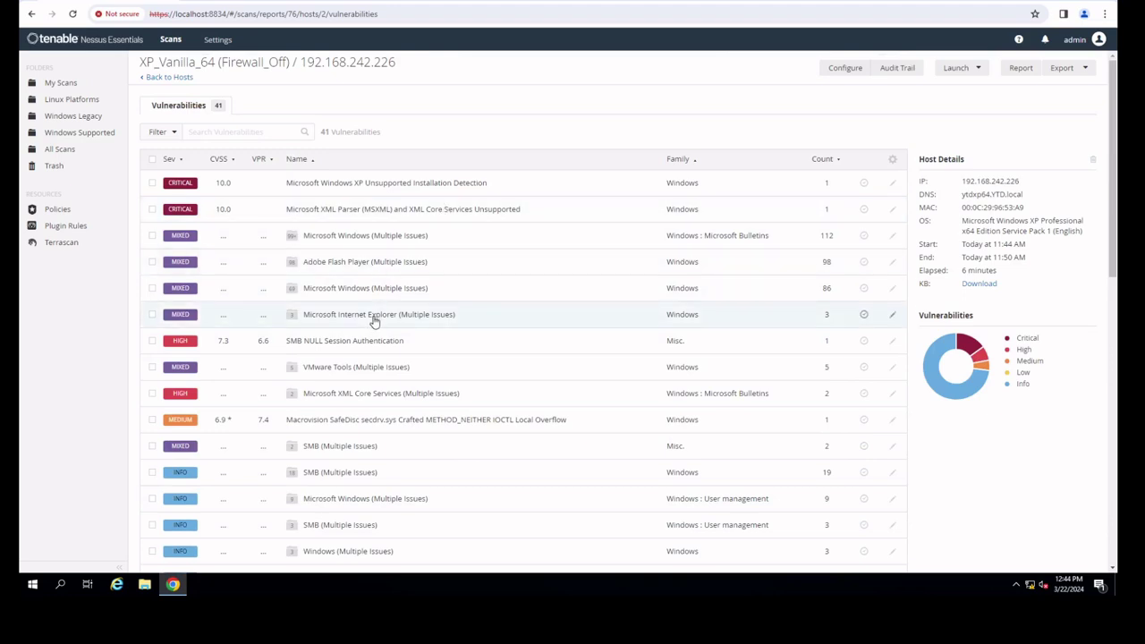
{"action": "left_click", "coordinate": [172, 79]}
{"action": "left_click", "coordinate": [173, 79]}
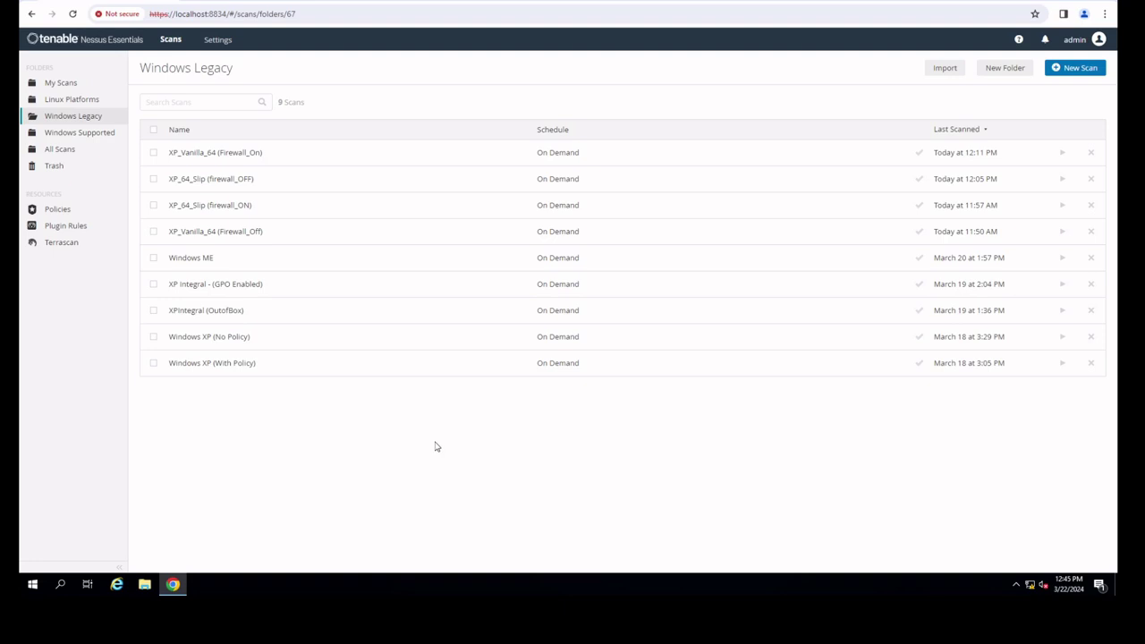
- Examine the vulnerabilities of the host in the XP_64_Slip (firewall_OFF) scan and return to the Windows Legacy folder
{"action": "left_click", "coordinate": [244, 183]}
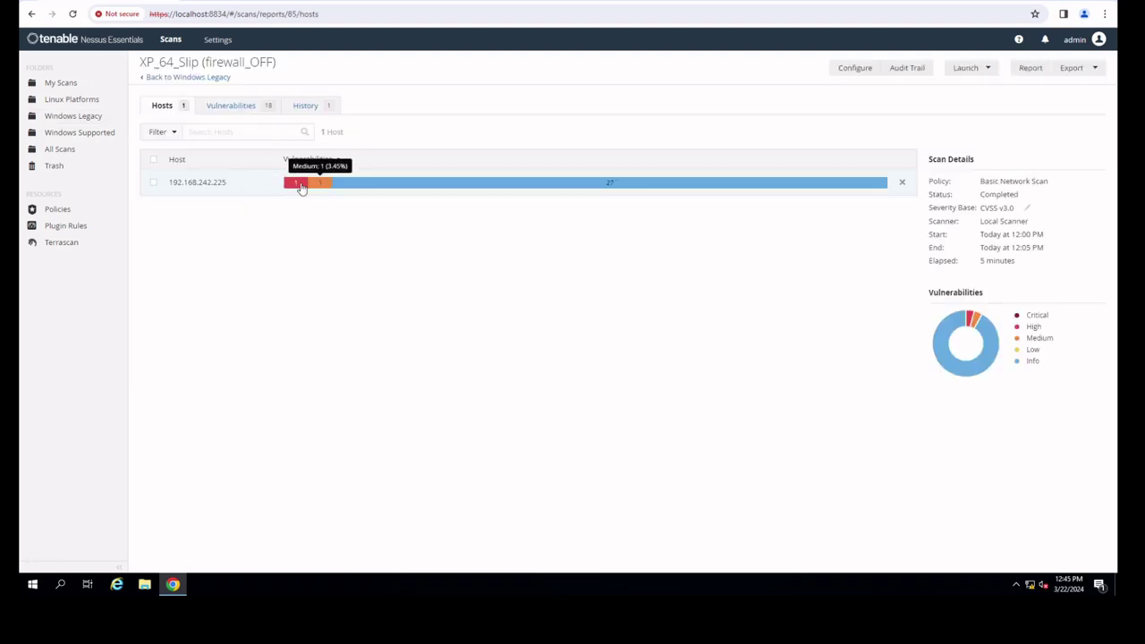
{"action": "left_click", "coordinate": [379, 183]}
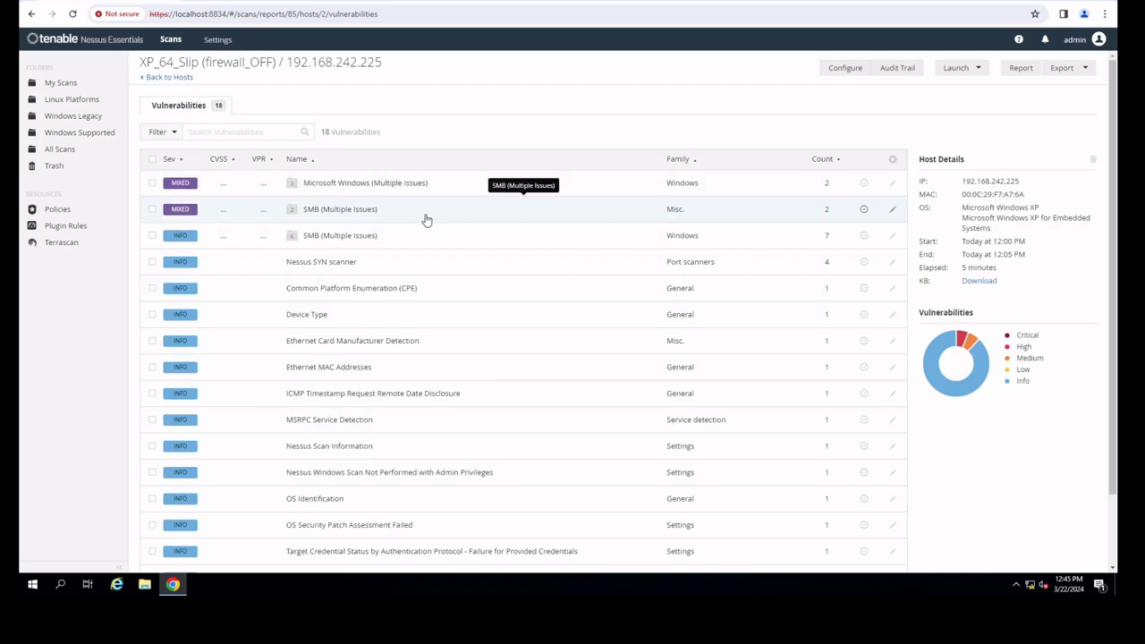
{"action": "left_click", "coordinate": [175, 79]}
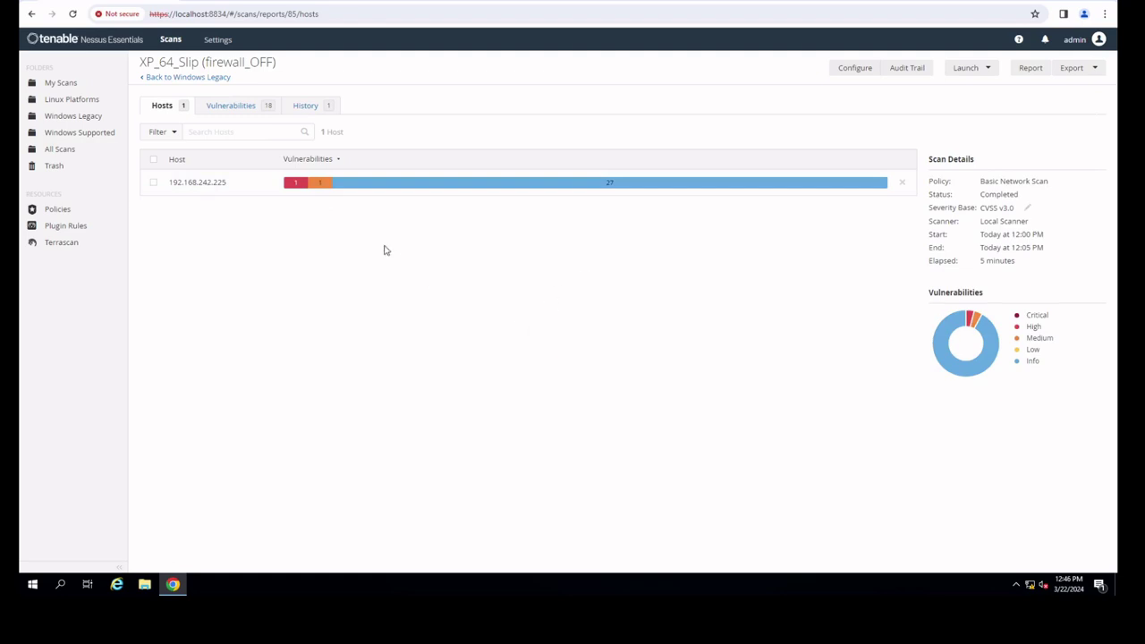
{"action": "left_click", "coordinate": [185, 81]}
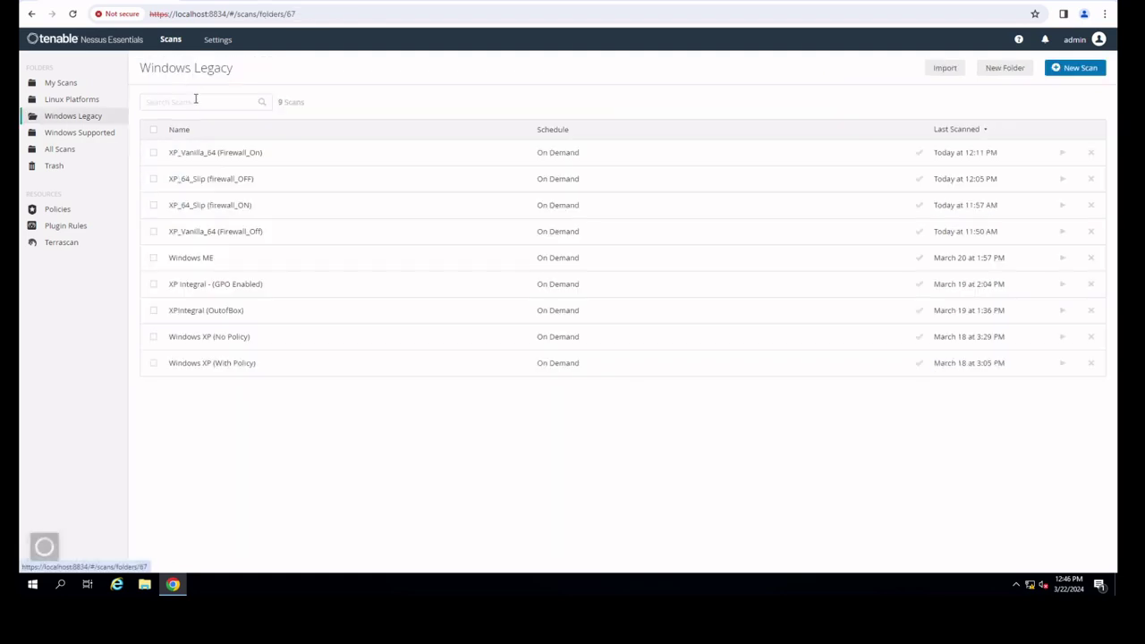